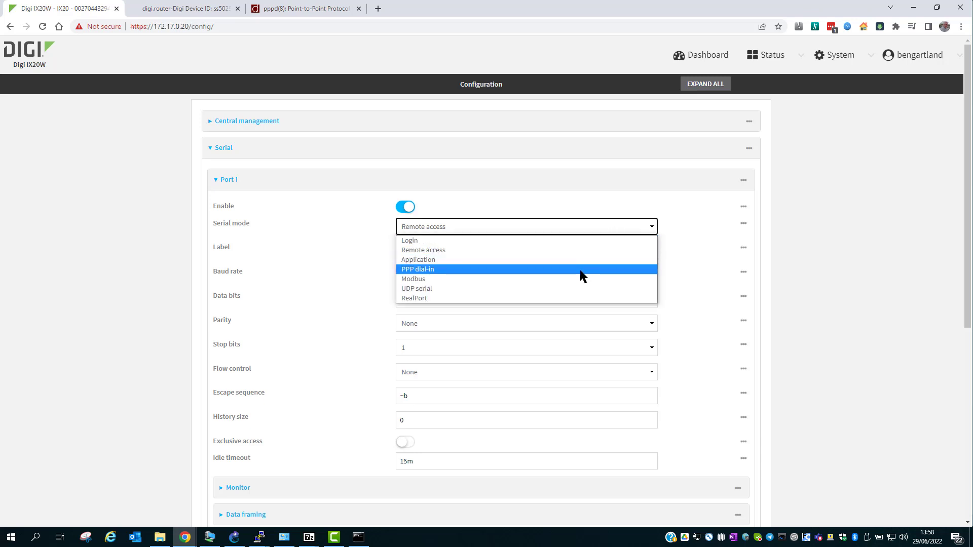
# - Set Port 1 to PPP dial-in labelled 'WR31 dial in' at 115200 baud, clearing the 15m idle timeout
pyautogui.click(582, 269)
pyautogui.click(557, 250)
pyautogui.write('WR31')
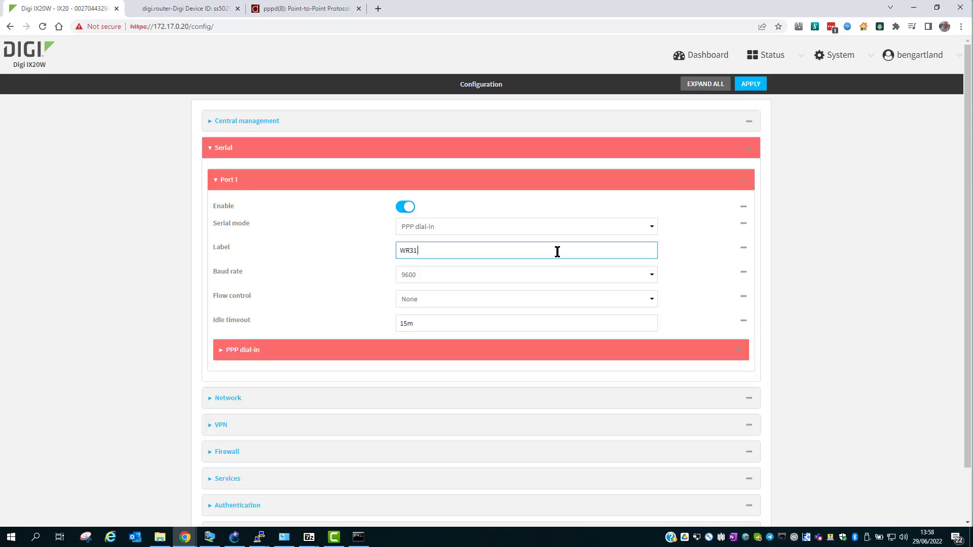
pyautogui.write(' dial in')
pyautogui.press('Tab')
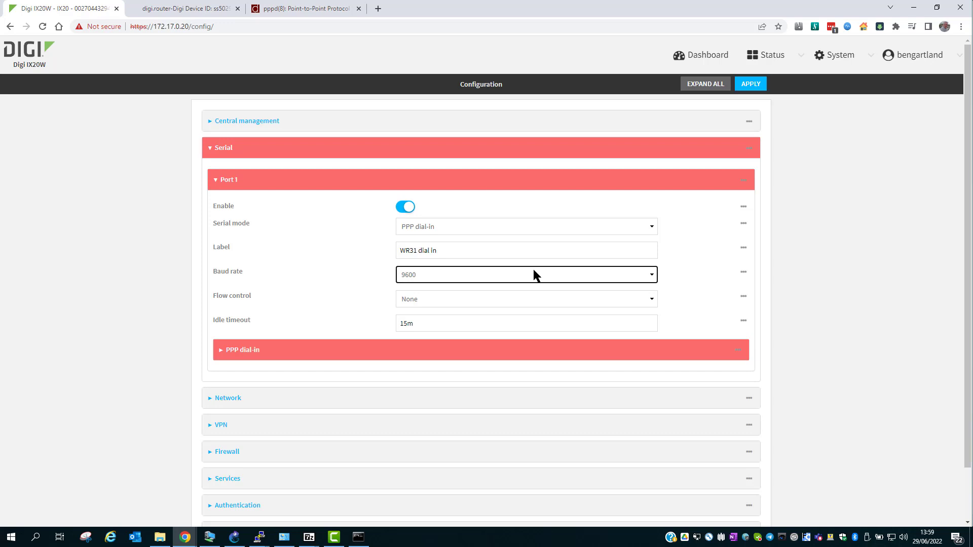
pyautogui.click(534, 270)
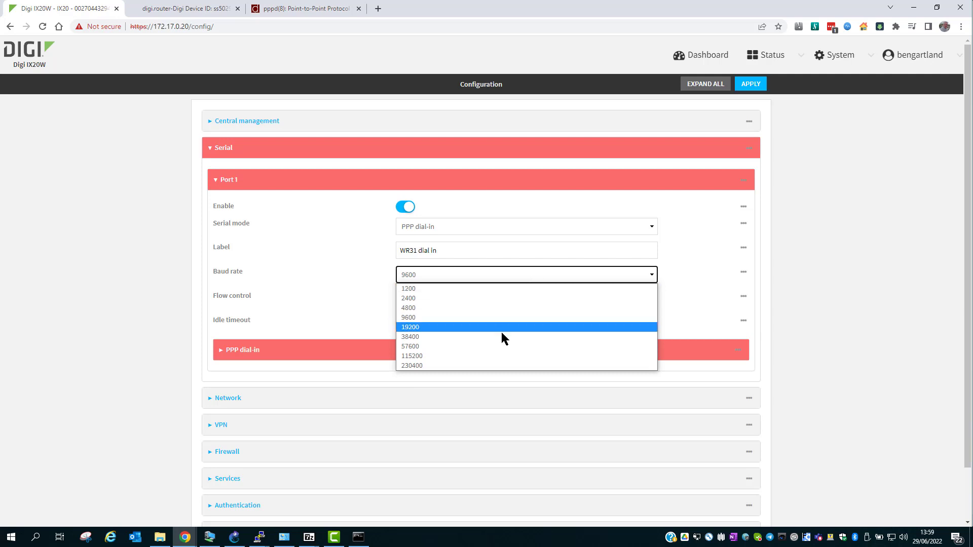
pyautogui.click(491, 356)
pyautogui.click(432, 323)
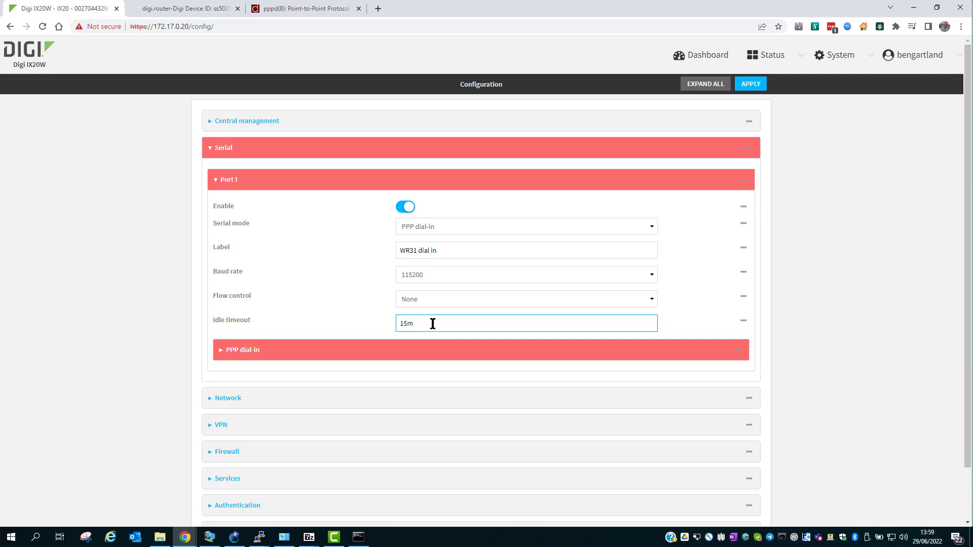
pyautogui.press('BackSpace')
pyautogui.press('BackSpace')
pyautogui.press('BackSpace')
# - Give PPP dial-in local IP 192.168.44.1 and remote IP 192.168.44.2
pyautogui.click(324, 354)
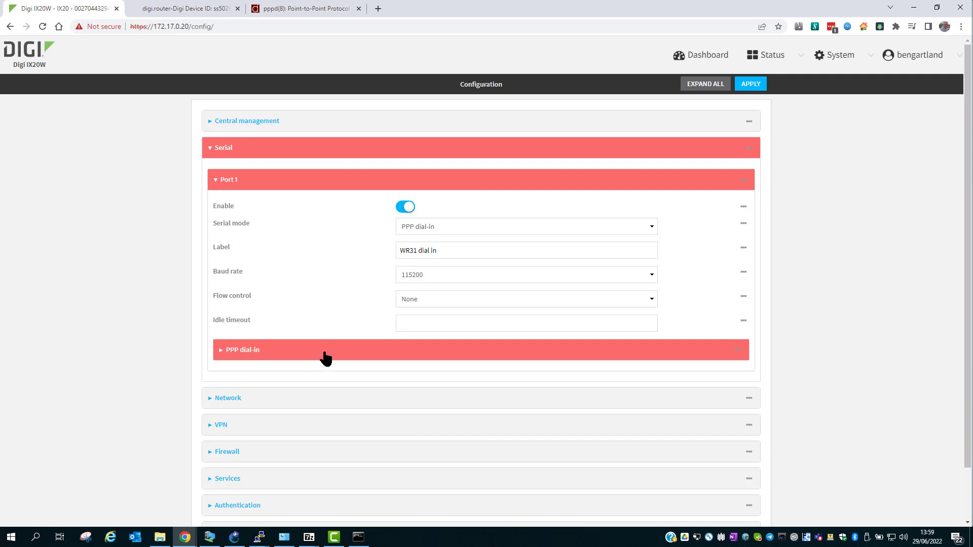
pyautogui.click(443, 377)
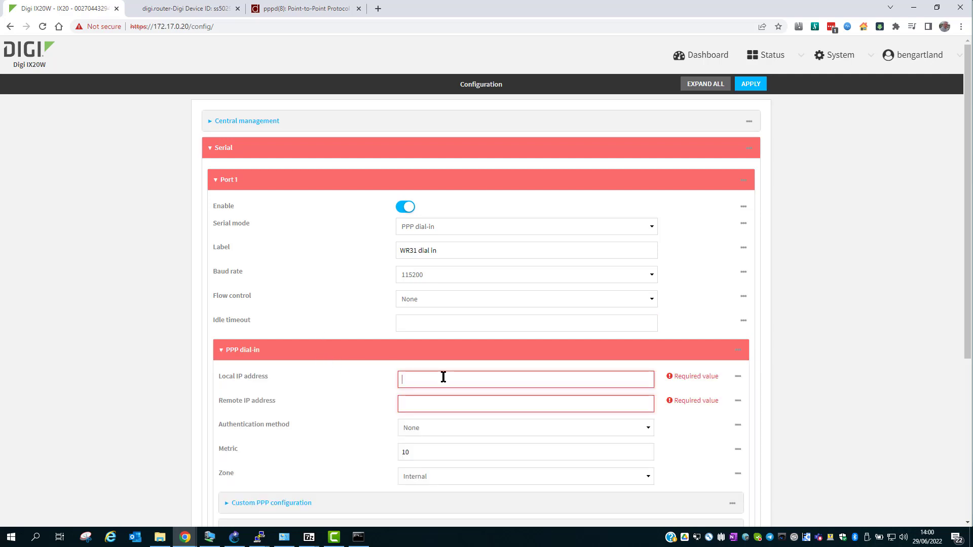
pyautogui.write('192.168.44.1')
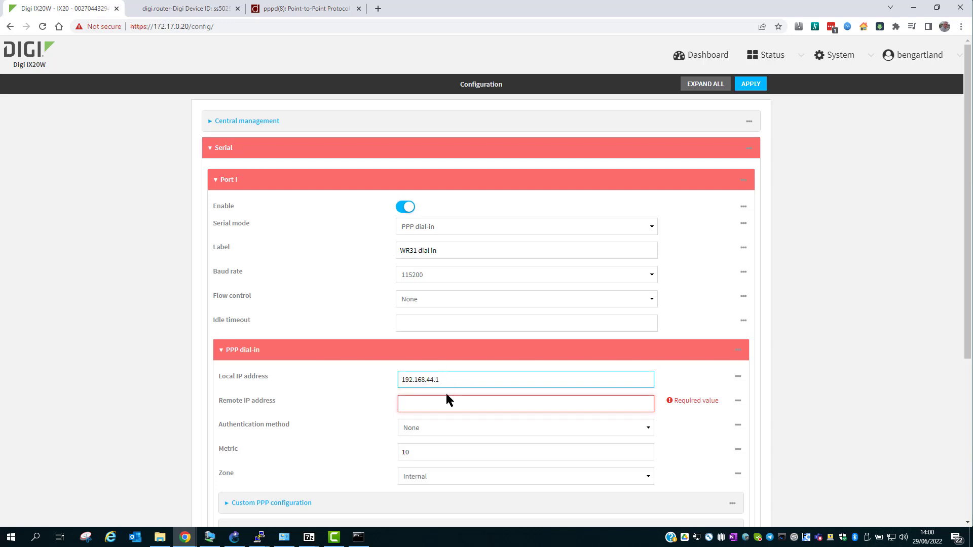
pyautogui.click(448, 404)
pyautogui.write('192')
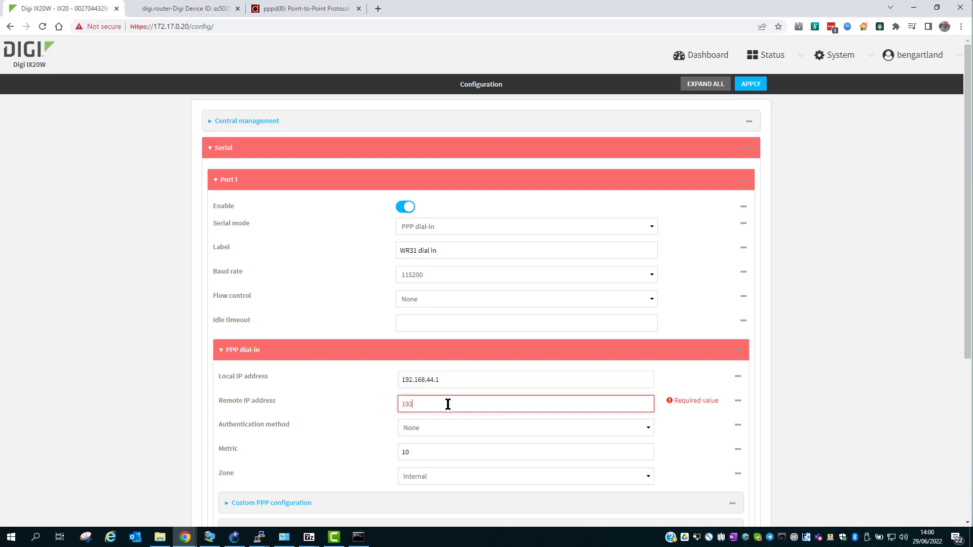
pyautogui.write('.168.44.2')
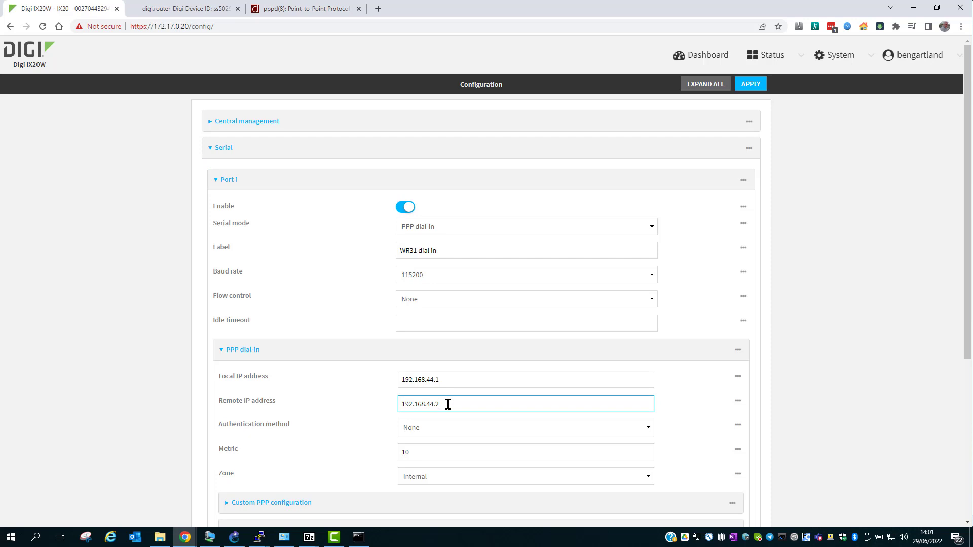
# - Choose PAP authentication with the dial-in username and password, and set metric 200
pyautogui.click(457, 424)
pyautogui.click(449, 468)
pyautogui.click(521, 452)
pyautogui.write('dialinuser')
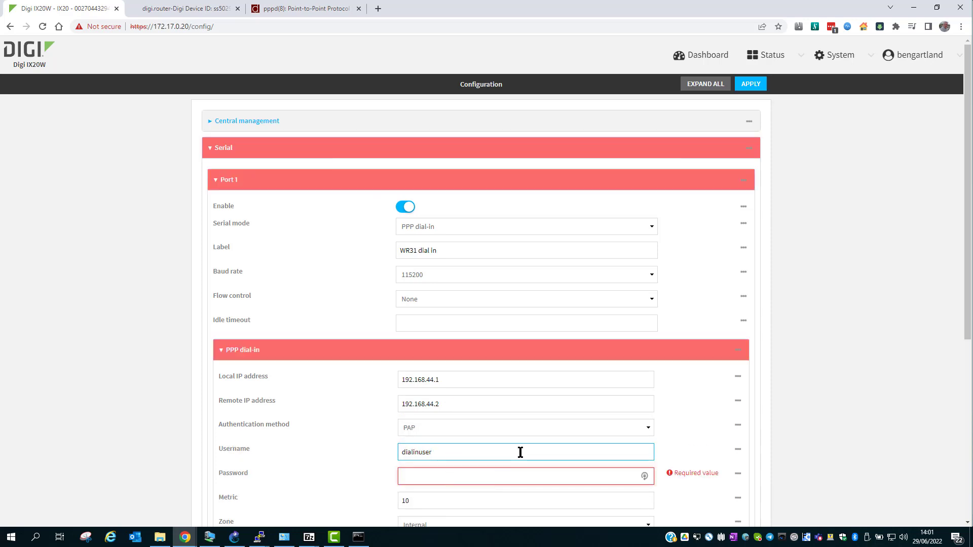
pyautogui.press('Tab')
pyautogui.press('Tab')
pyautogui.write('**********')
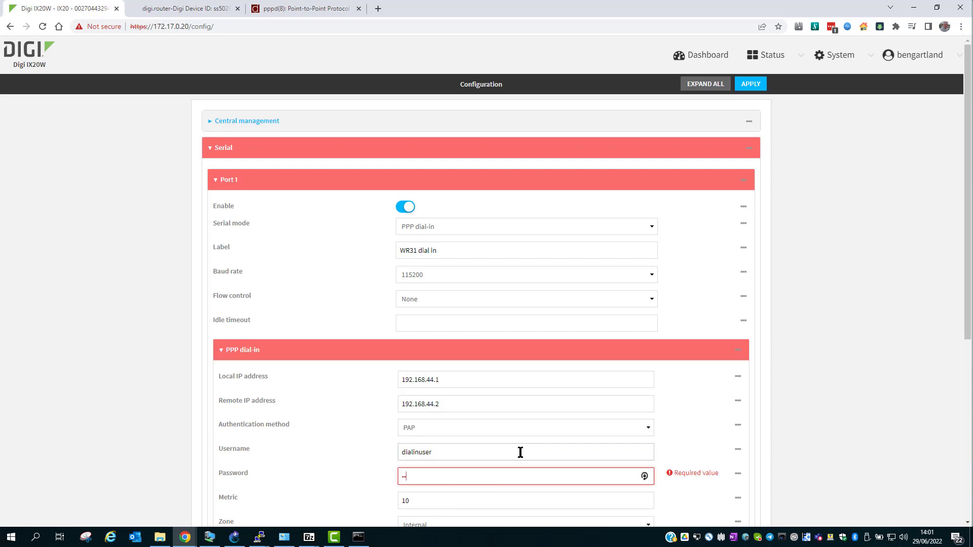
pyautogui.scroll(-2, 498, 400)
pyautogui.press('Tab')
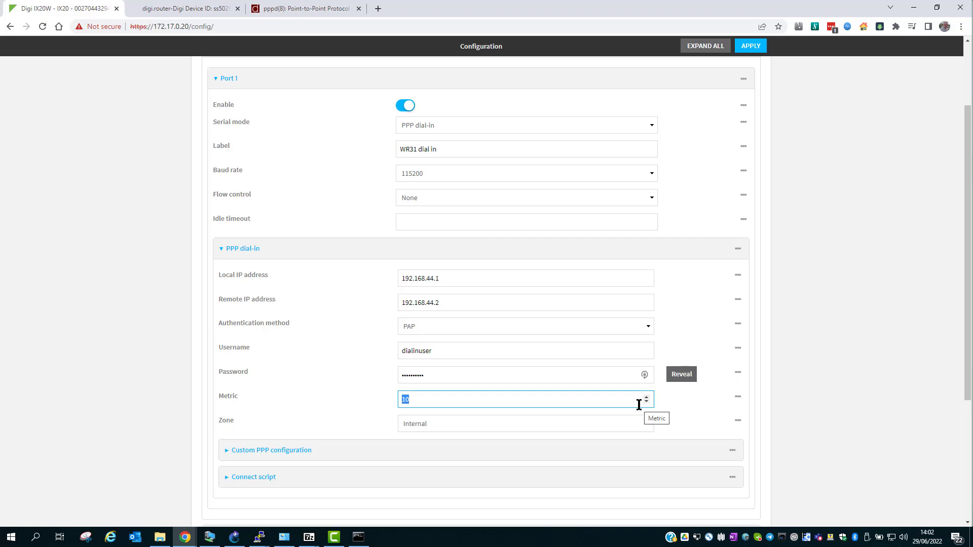
pyautogui.write('200')
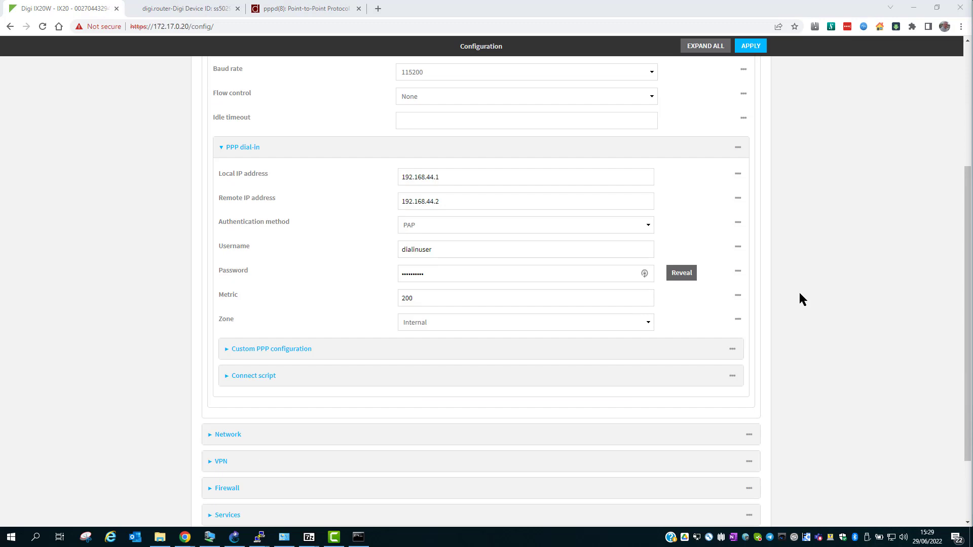
# - Enable custom PPP configuration and enter the options 'noccp noipv6 mtu 1400 debug'
pyautogui.click(651, 350)
pyautogui.click(651, 350)
pyautogui.click(409, 376)
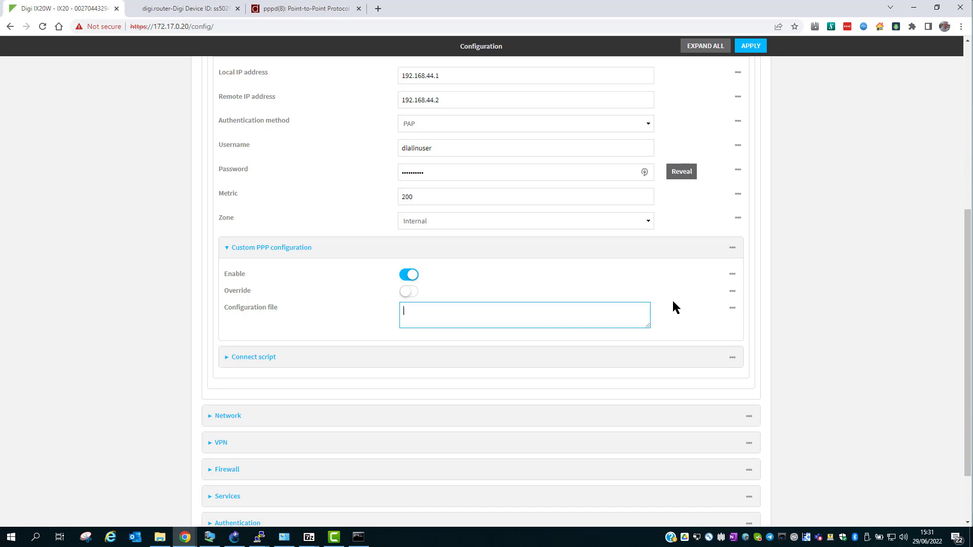
pyautogui.write('noccp noipv6 mtu 140')
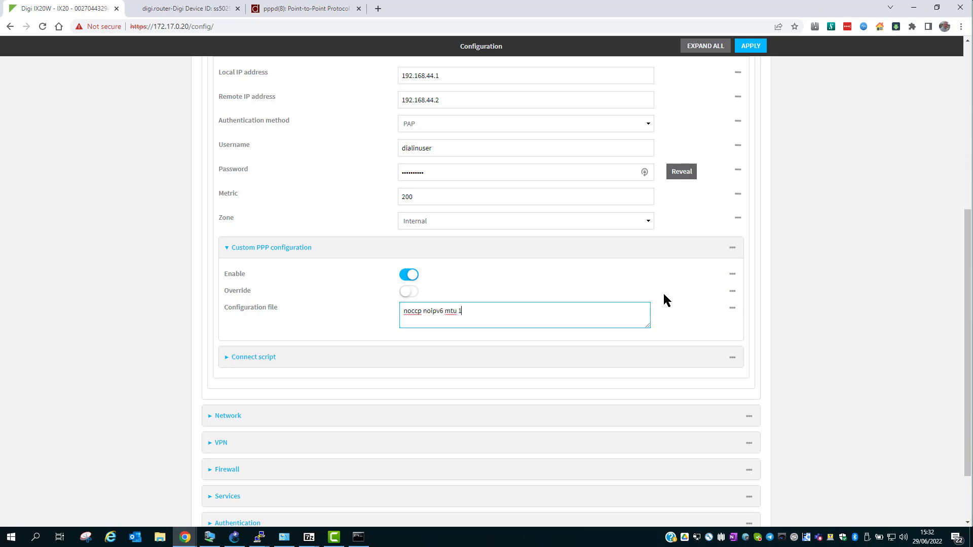
pyautogui.write('0 debug')
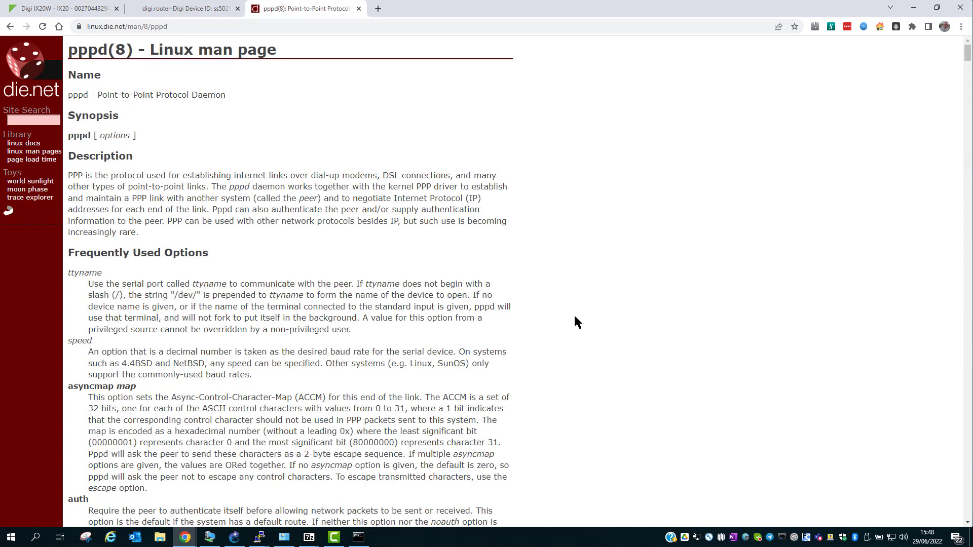
# - Search the pppd man page for 'noccp', then apply the IX20W configuration
pyautogui.hotkey('ctrl', 'f')
pyautogui.write('noccp noipv6 mtu 1400 debug')
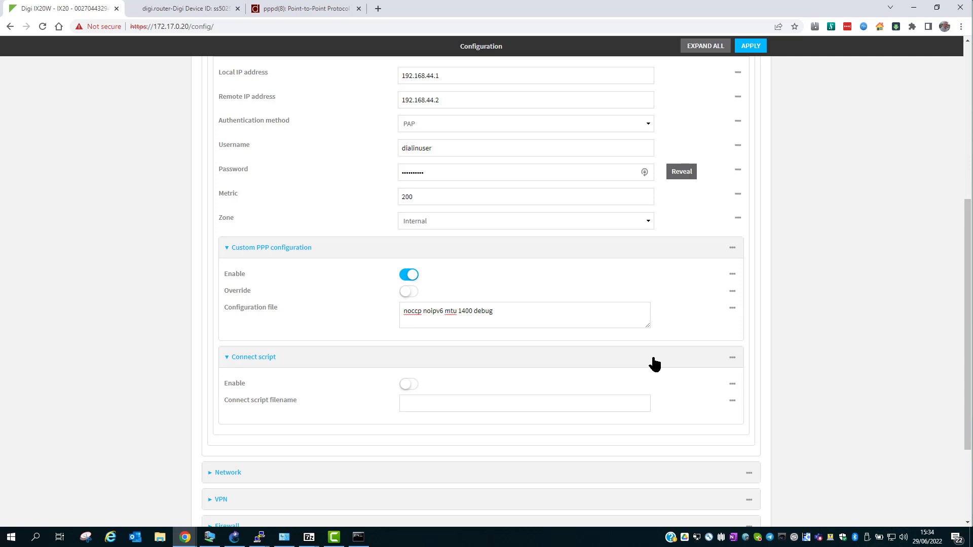
pyautogui.click(753, 47)
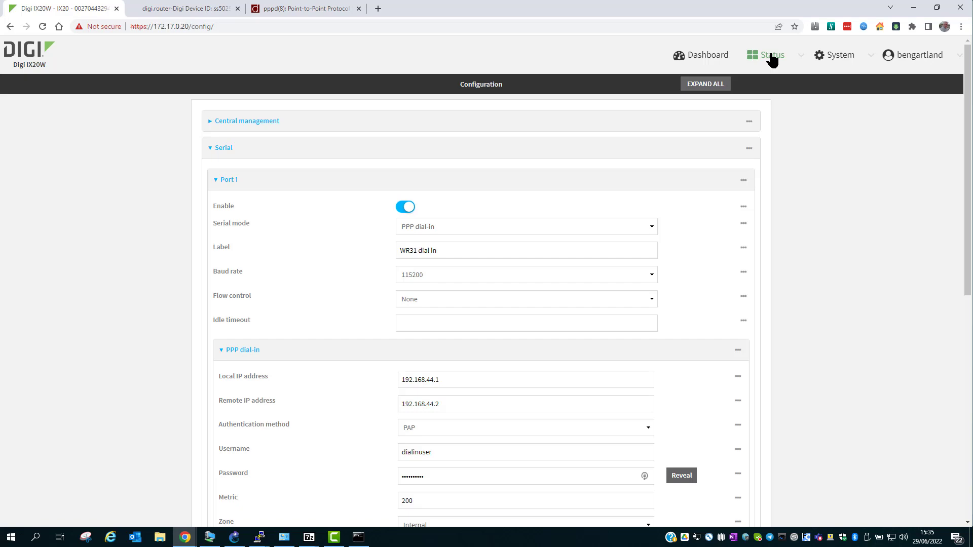
# - On the WR31, run 'ppp 4 act_rq' to activate the PPP link, then check 'ppp 4 status'
pyautogui.click(209, 9)
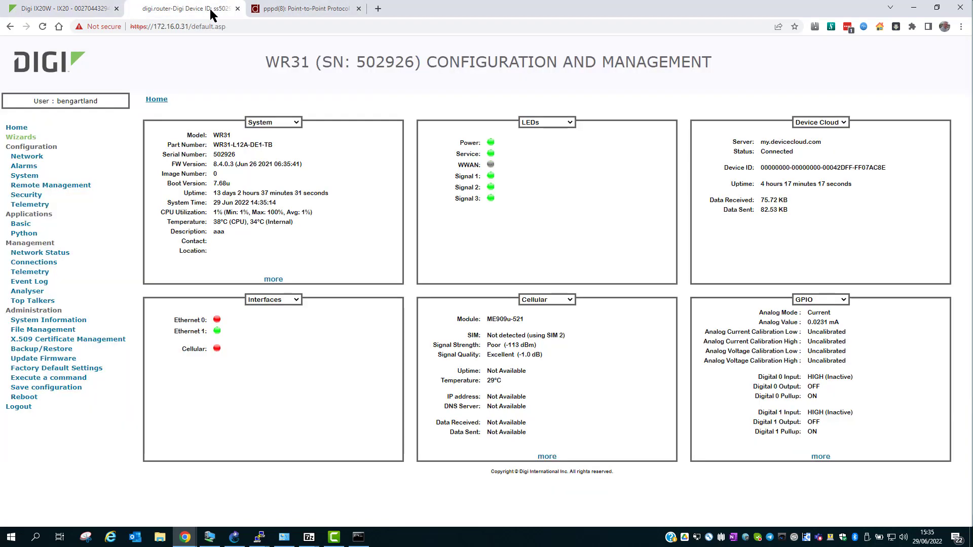
pyautogui.write('ppp 4 ')
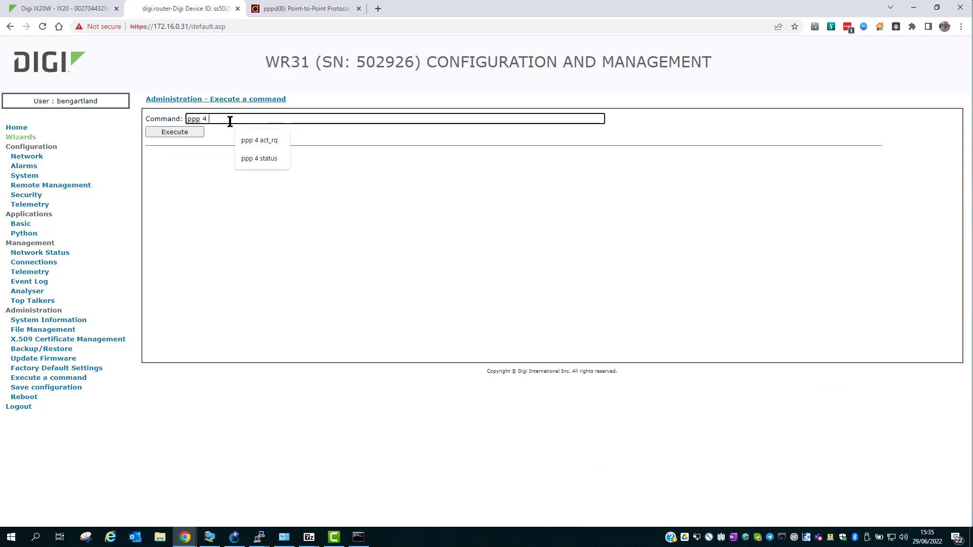
pyautogui.write('act_rq')
pyautogui.press('Return')
pyautogui.moveTo(209, 121); pyautogui.dragTo(260, 119)
pyautogui.write('status')
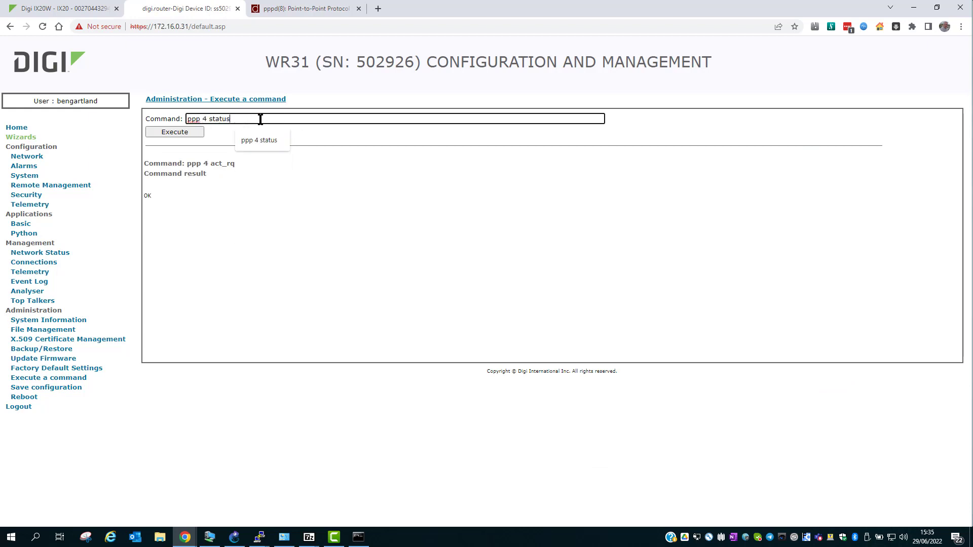
pyautogui.press('Return')
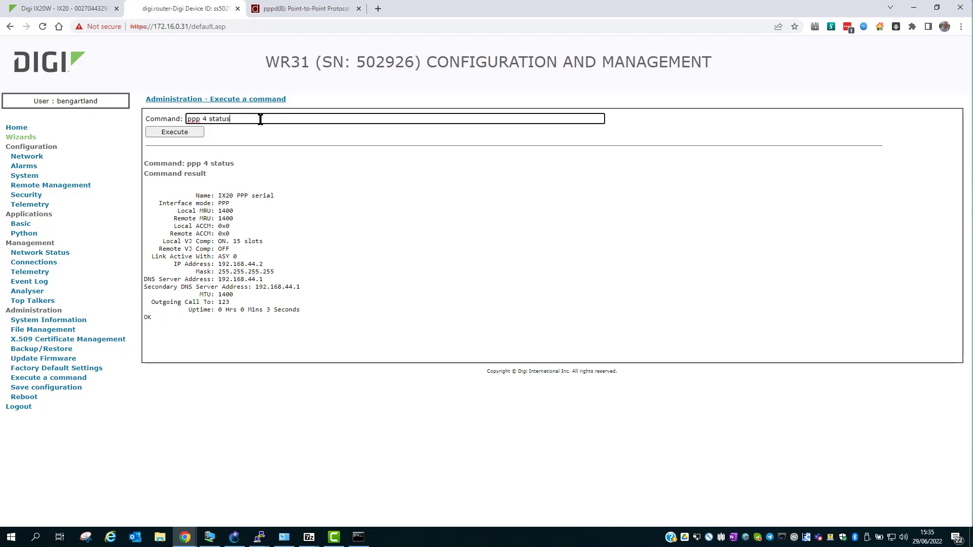
# - Ping the IX20 at 192.168.44.1 from the WR31
pyautogui.hotkey('ctrl', 'a')
pyautogui.write('ping 192.168.44.1')
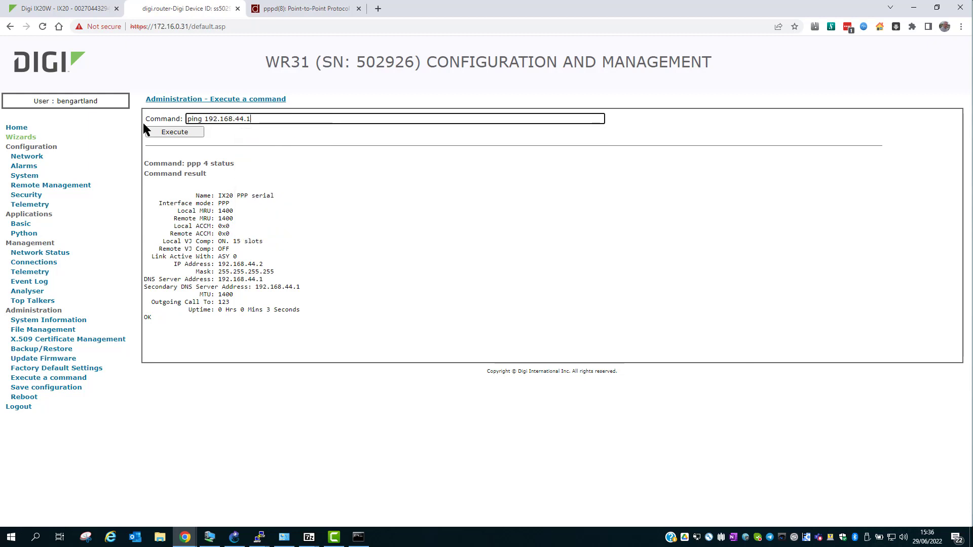
pyautogui.press('Return')
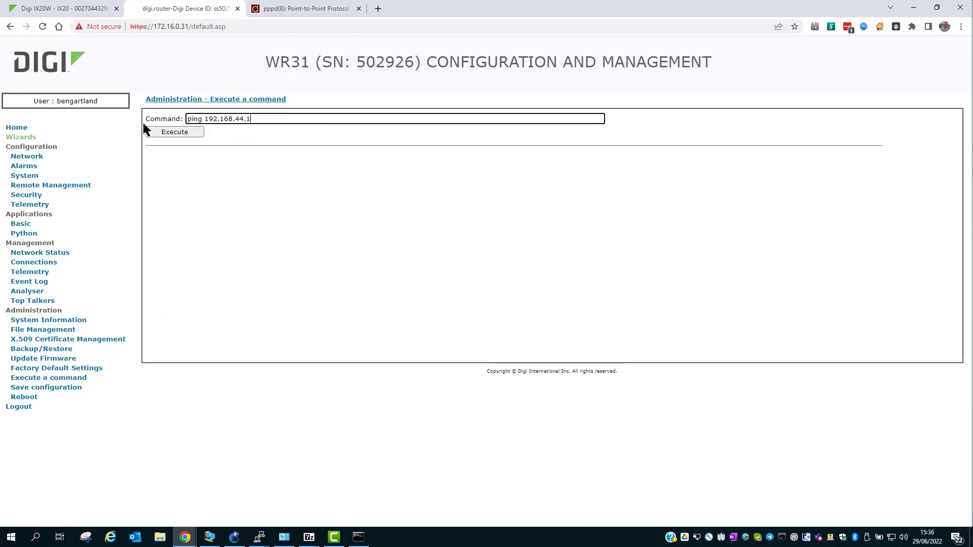
# - On the IX20W, check Serial status showing Port 1 connected to 192.168.44.2
pyautogui.click(66, 9)
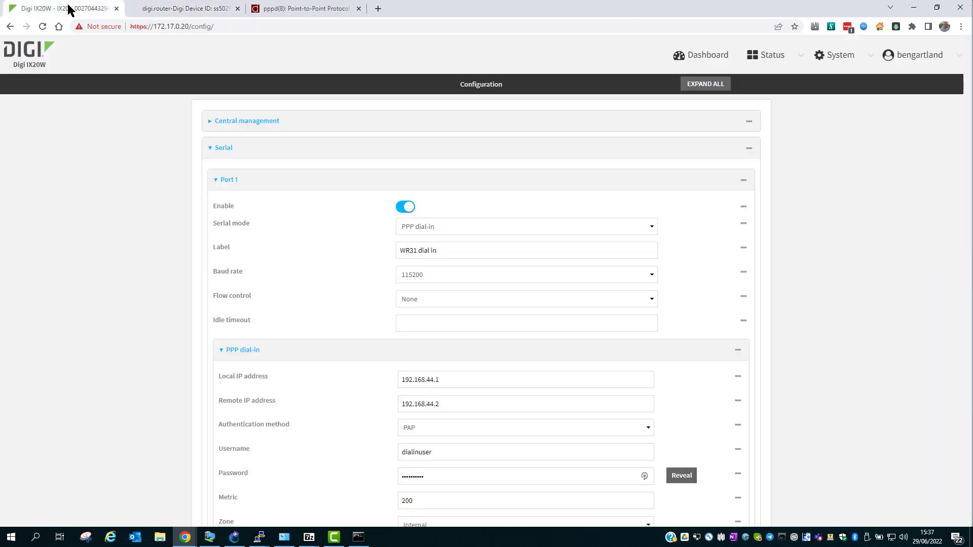
pyautogui.moveTo(771, 60)
pyautogui.click(383, 152)
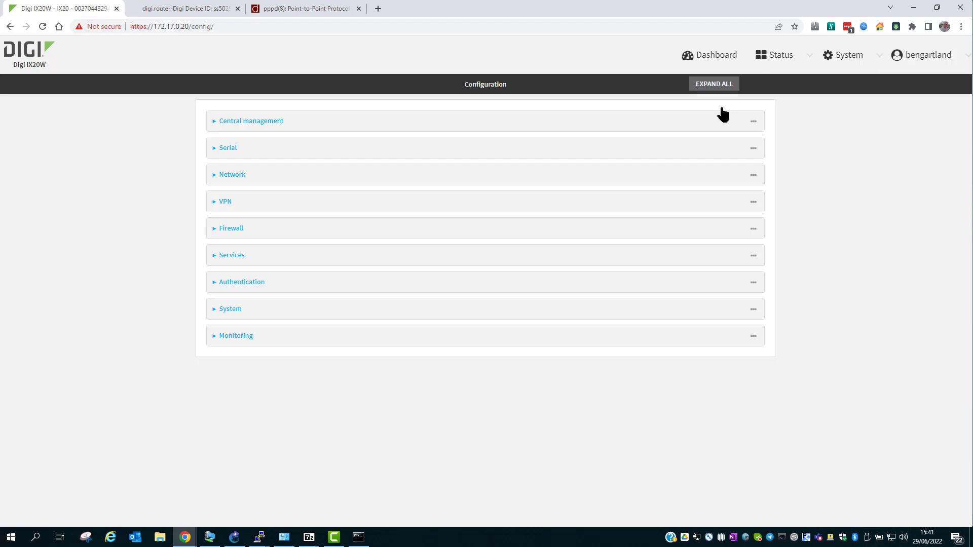
# - Add a port forwarding rule labelled 'To WR31' on incoming interface ETH1
pyautogui.click(604, 234)
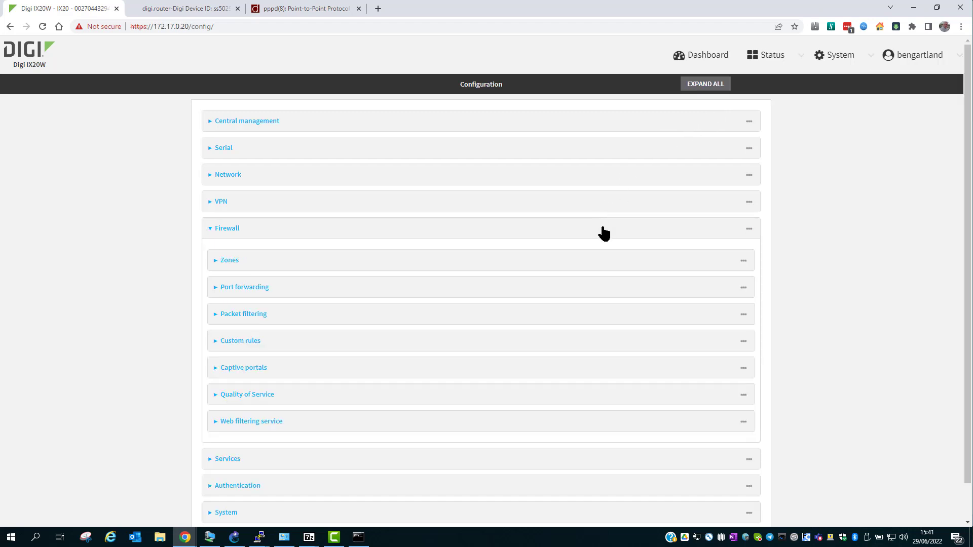
pyautogui.click(568, 295)
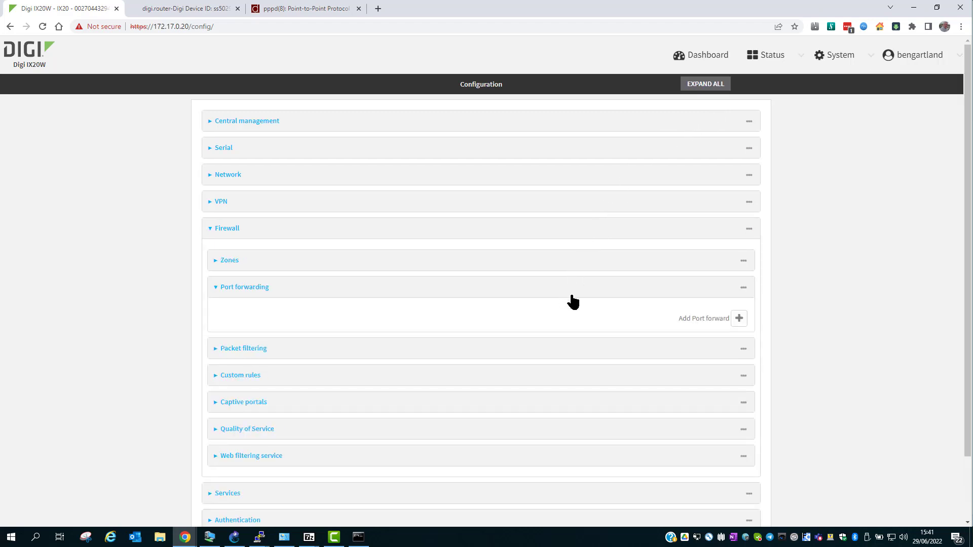
pyautogui.click(738, 321)
pyautogui.scroll(-3, 724, 314)
pyautogui.click(456, 213)
pyautogui.write('To WR31')
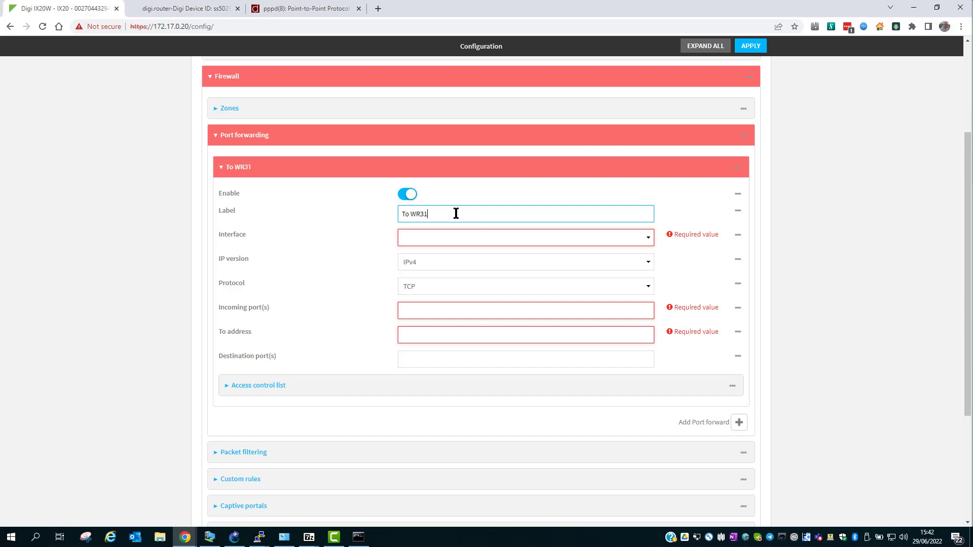
pyautogui.click(455, 236)
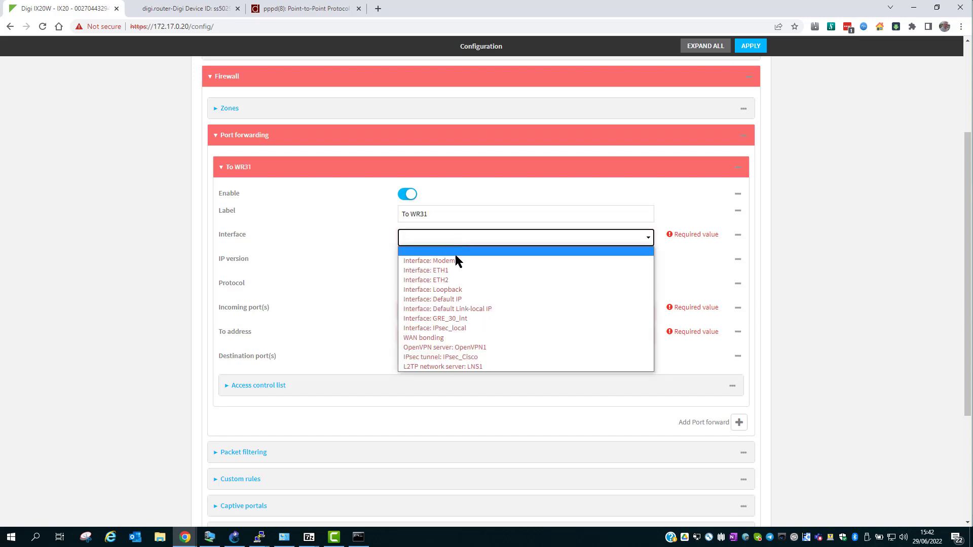
pyautogui.click(438, 272)
# - Forward incoming port 23 to address 192.168.44.2
pyautogui.click(443, 309)
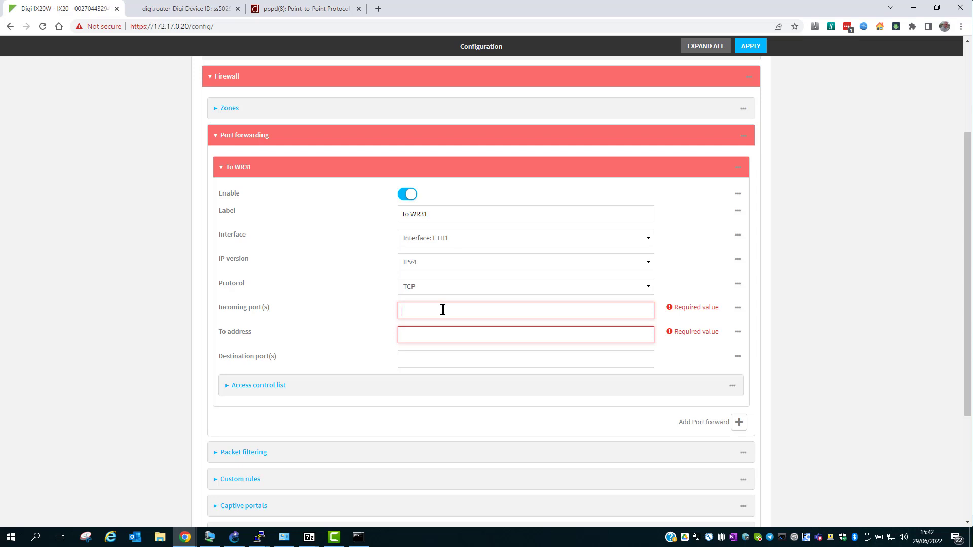
pyautogui.write('23')
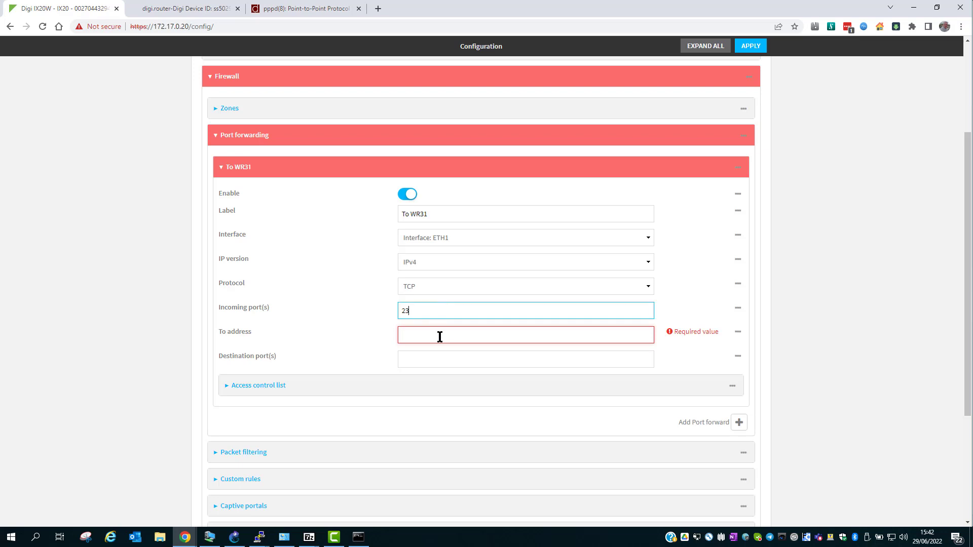
pyautogui.click(440, 336)
pyautogui.write('192.1')
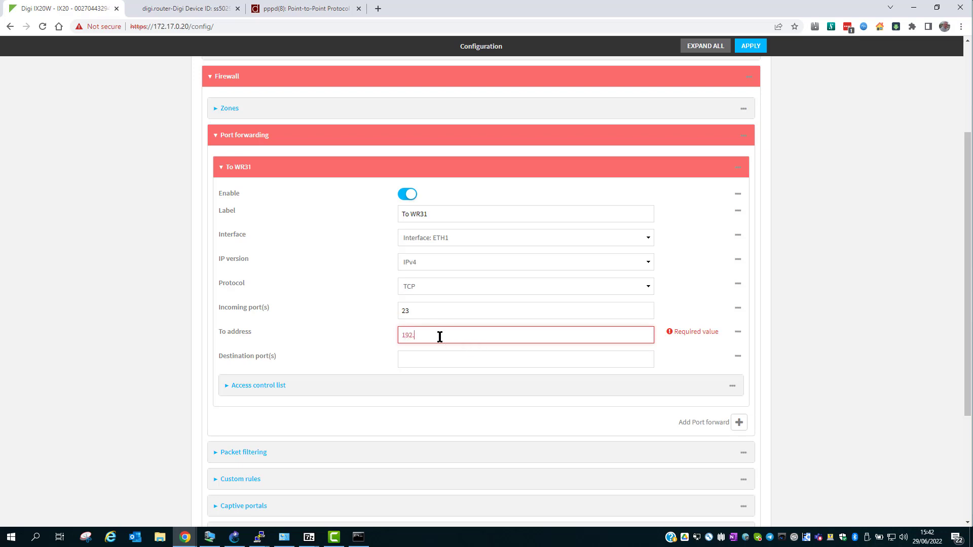
pyautogui.write('68')
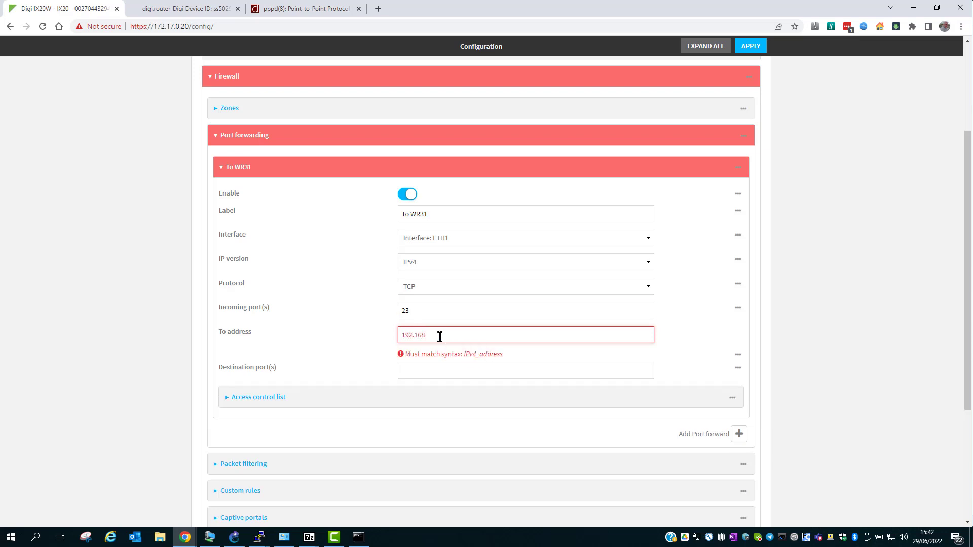
pyautogui.write('.44.2')
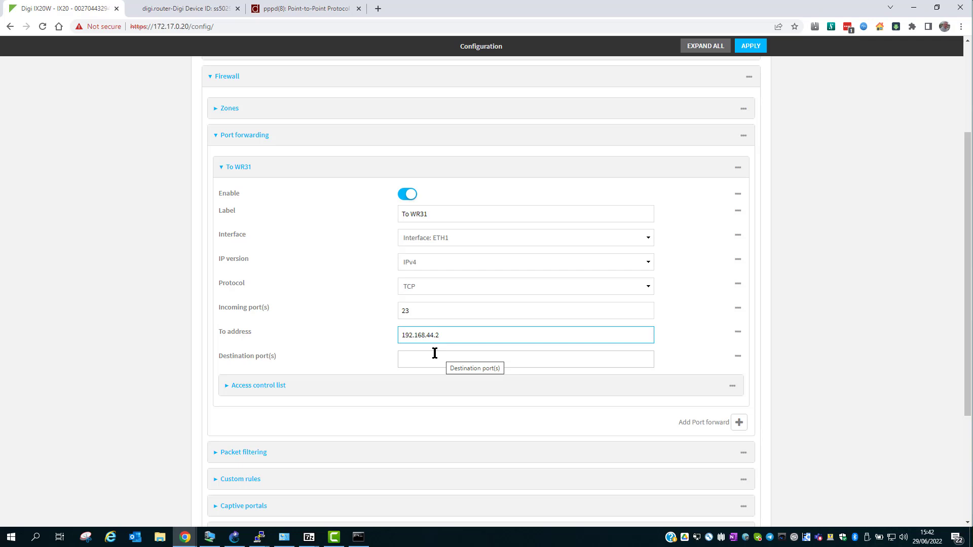
# - Allow the External zone in the rule's access control, then enter 'telnet 172.17.0.20'
pyautogui.click(436, 390)
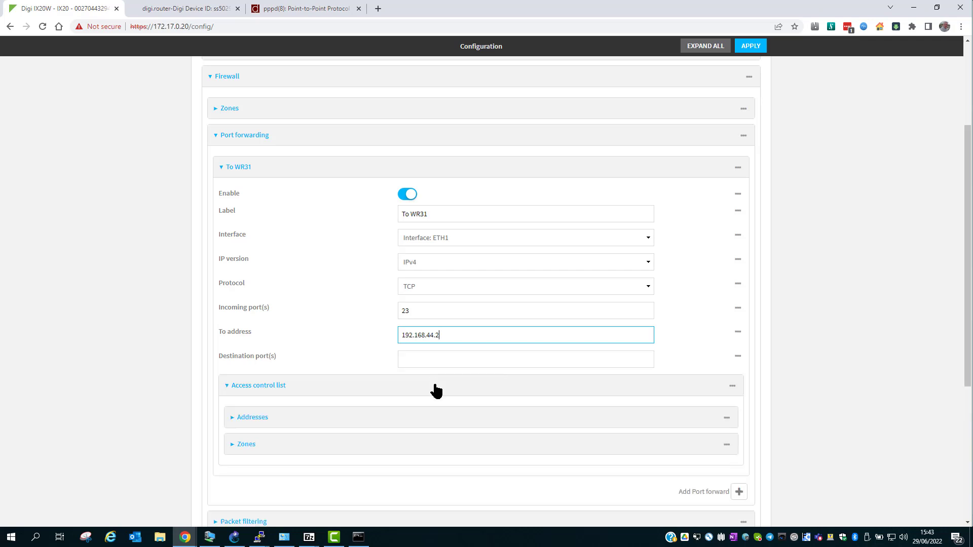
pyautogui.click(475, 444)
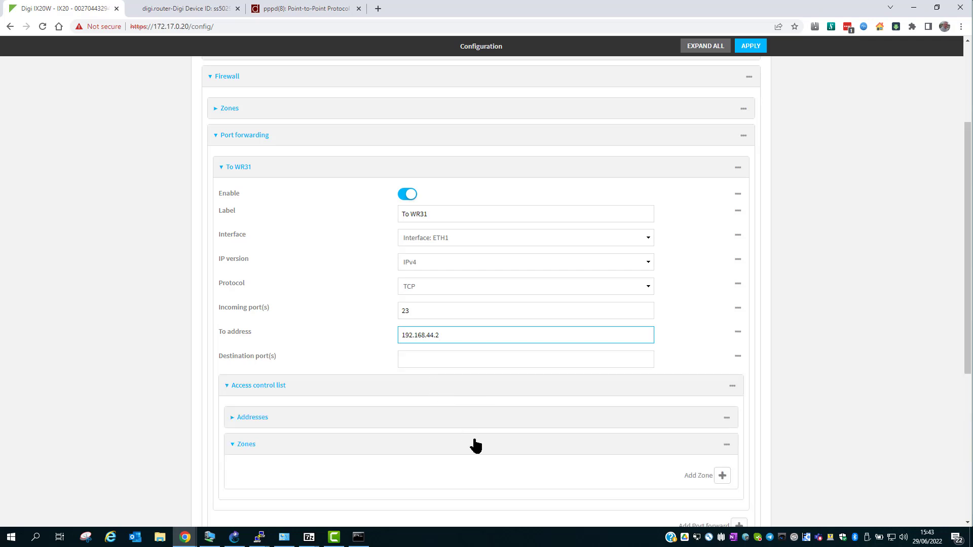
pyautogui.click(722, 476)
pyautogui.click(639, 474)
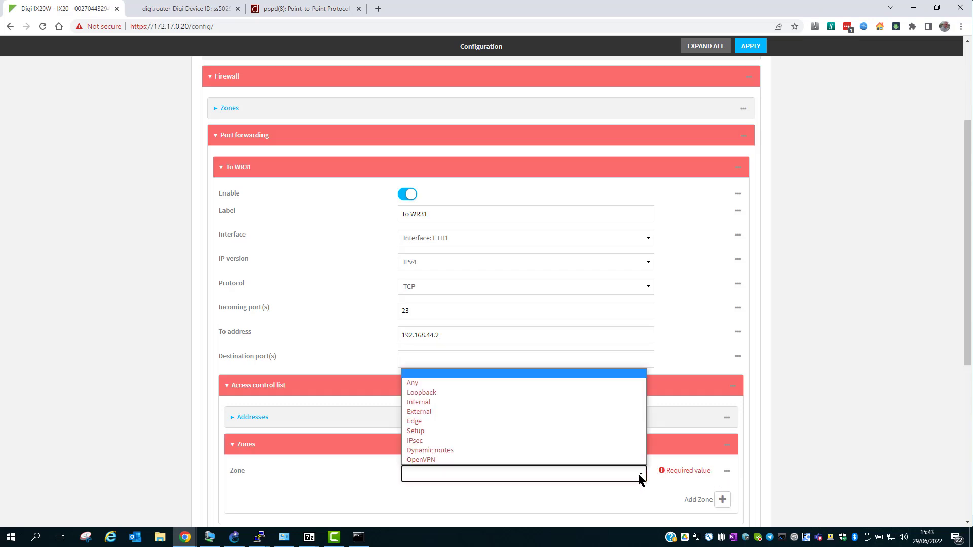
pyautogui.click(459, 413)
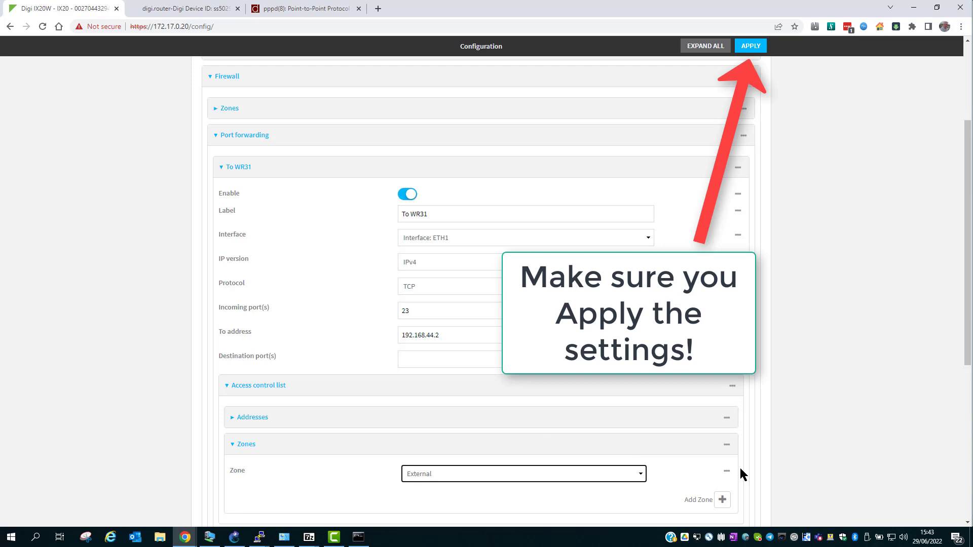
pyautogui.write('telnet ')
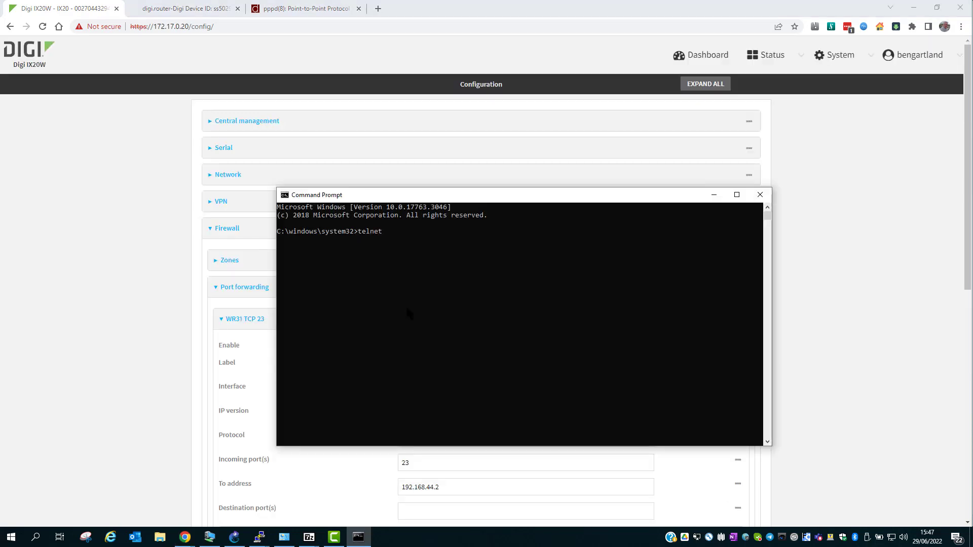
pyautogui.write('172.17.0.20')
# - Telnet to 172.17.0.20 and log in with the WR31 username and password
pyautogui.press('Return')
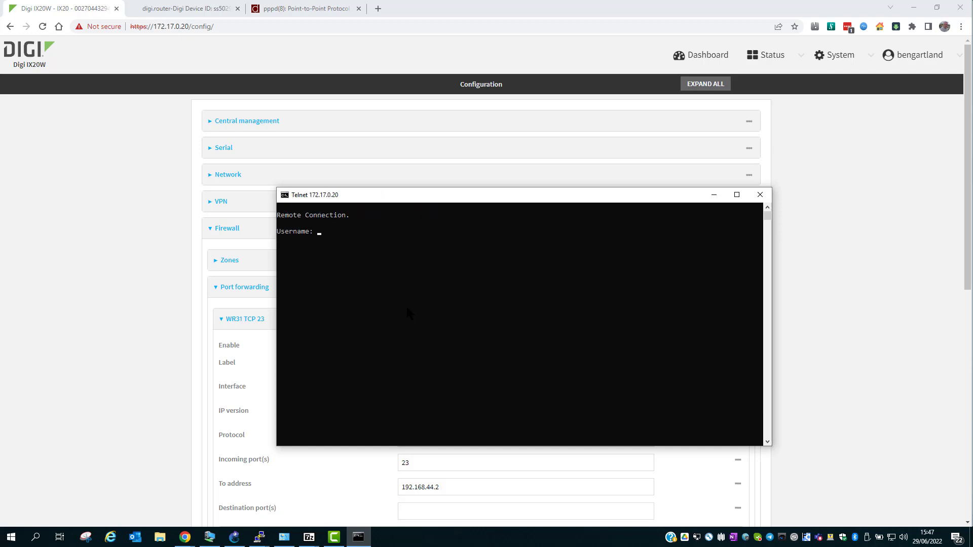
pyautogui.press('Return')
pyautogui.write('*********')
pyautogui.press('Return')
# - Run ati5 and highlight the Digi WR31 model line in its output
pyautogui.write('ati5')
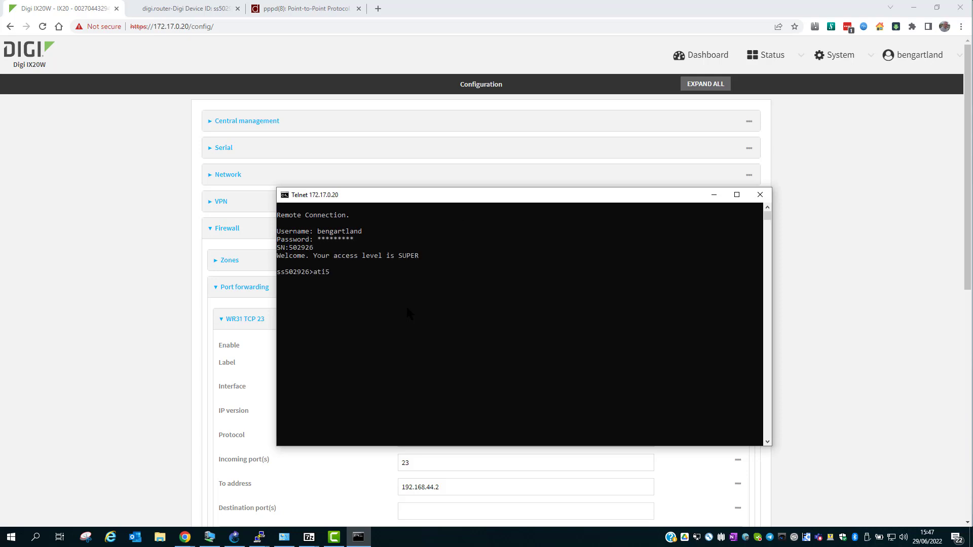
pyautogui.press('Return')
pyautogui.scroll(15, 411, 313)
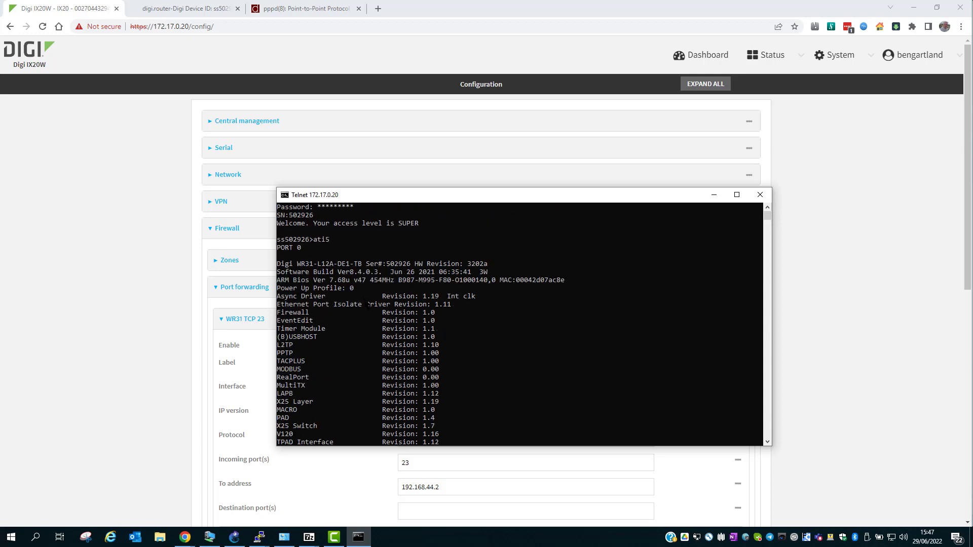
pyautogui.moveTo(280, 272); pyautogui.dragTo(358, 273)
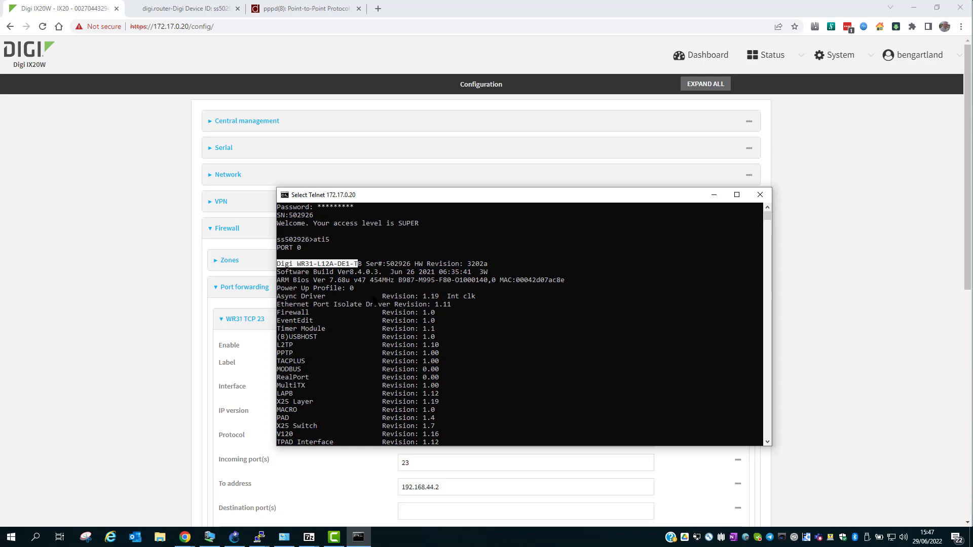
pyautogui.click(375, 304)
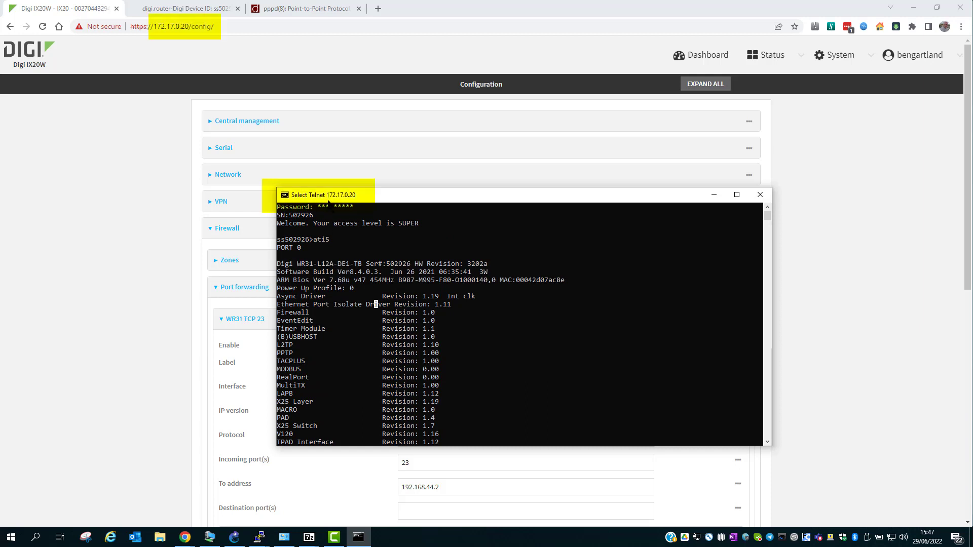